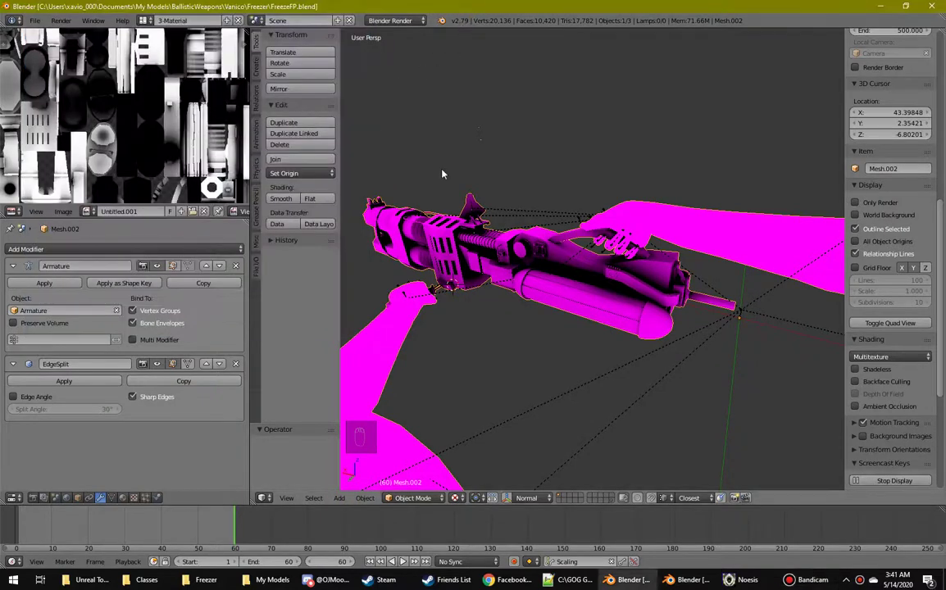
Step: Examine the weapon and arms mesh together with its armature
middle_click_drag(535, 356, 510, 326)
middle_click_drag(477, 365, 562, 322)
scroll(586, 320, "down", 3)
scroll(564, 309, "up", 3)
right_click(588, 284)
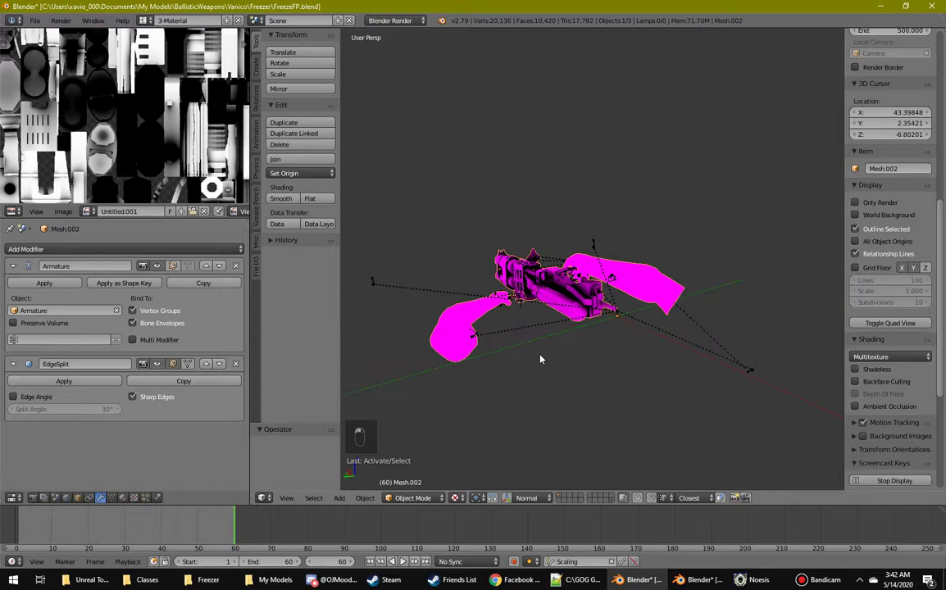
middle_click_drag(540, 359, 508, 270)
scroll(500, 254, "up", 5)
right_click(492, 244)
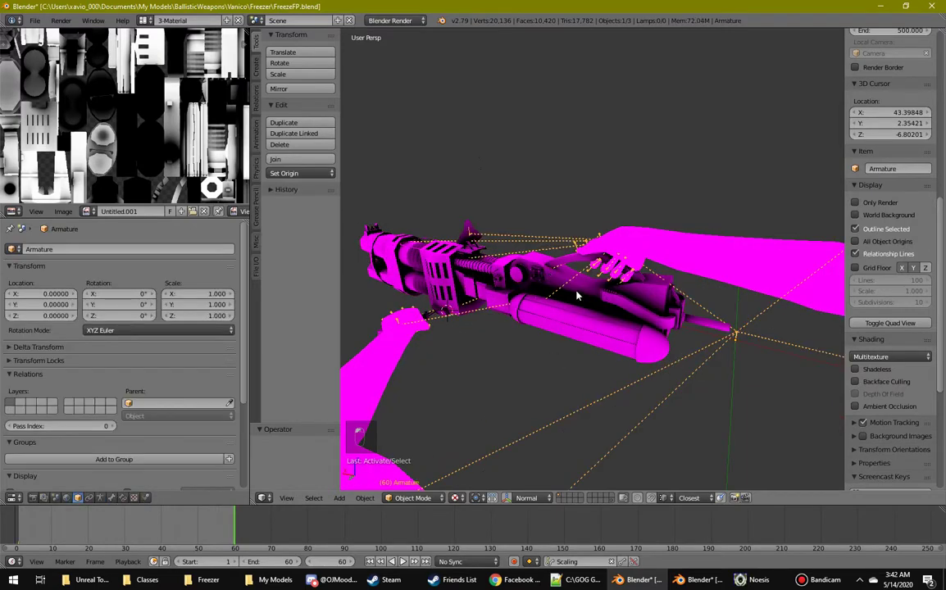
Step: Parent the weapon and arms mesh to the armature using Armature Deform
right_click(580, 296)
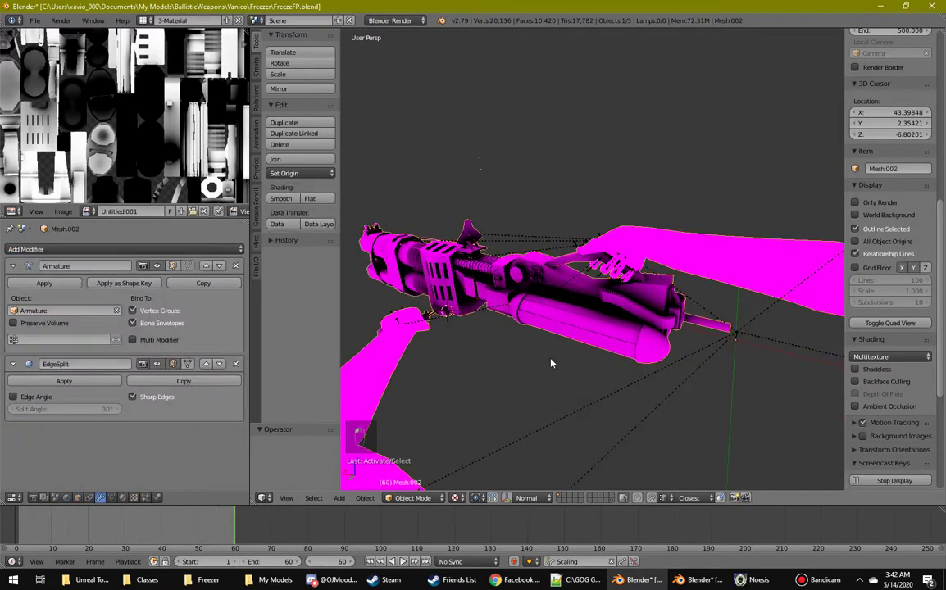
middle_click_drag(550, 363, 717, 387)
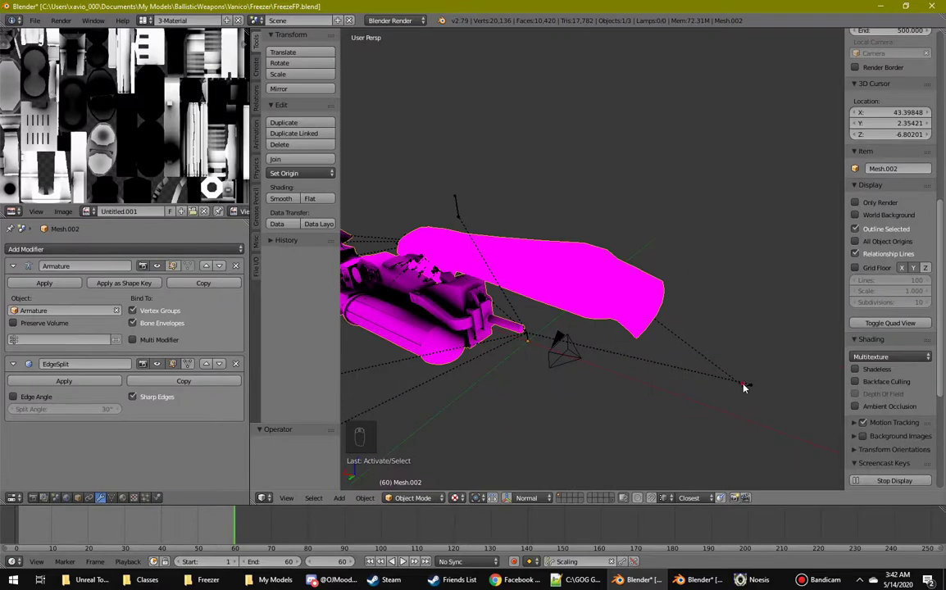
right_click(744, 389)
key("ctrl+p")
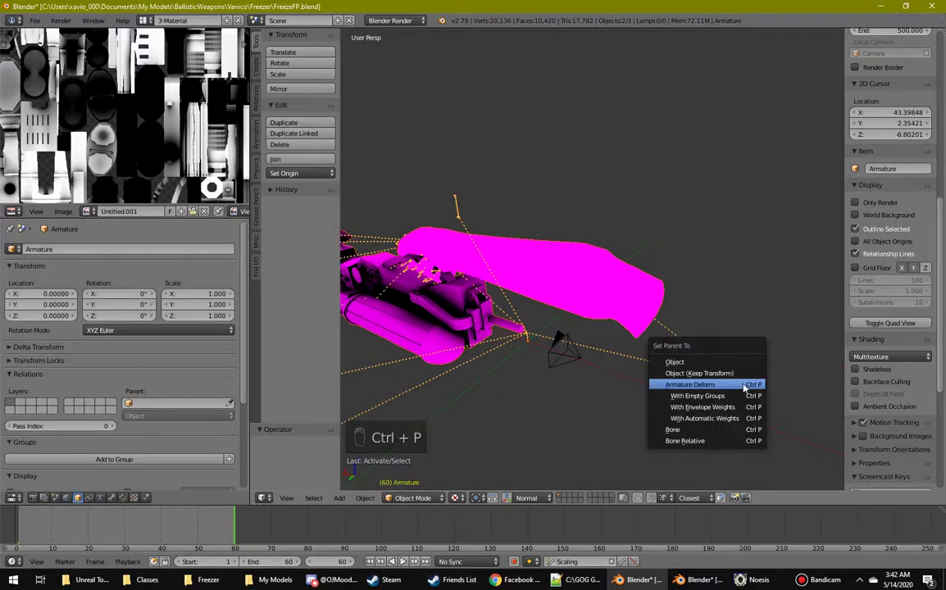
left_click(744, 385)
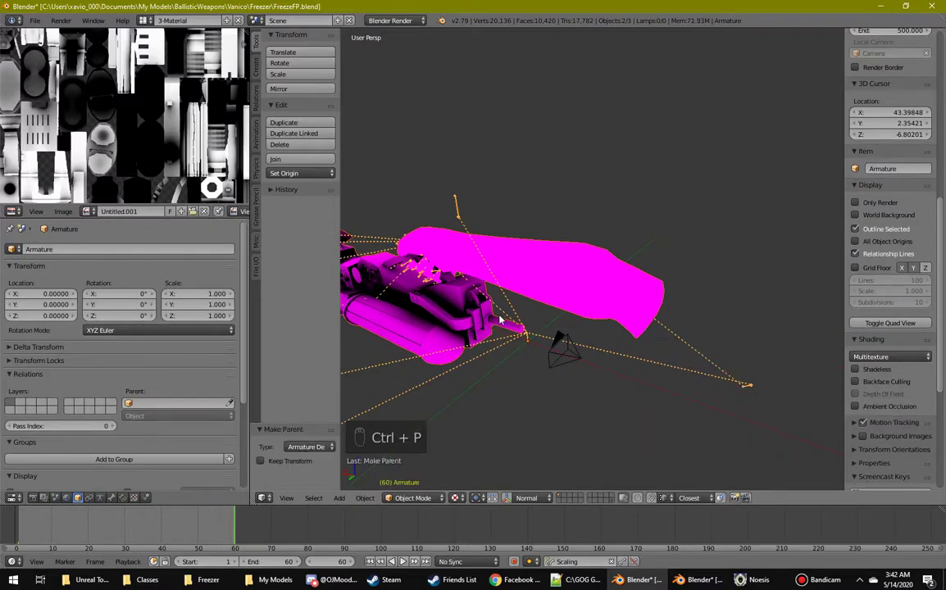
Step: Review the PSK/PSA export settings, keeping the From Blend filename and Animation only export options, and cancel the export
middle_click_drag(499, 320, 435, 246)
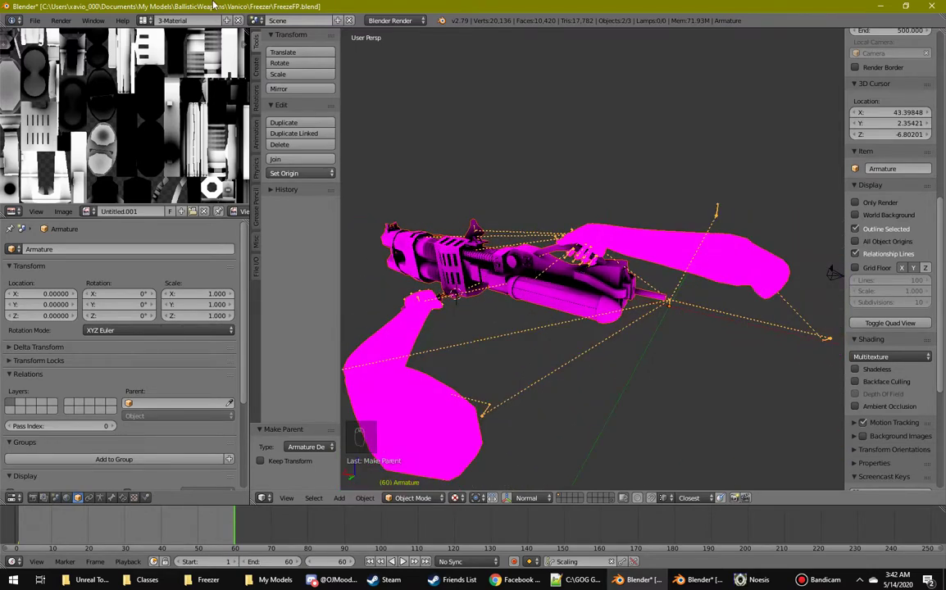
left_click(35, 22)
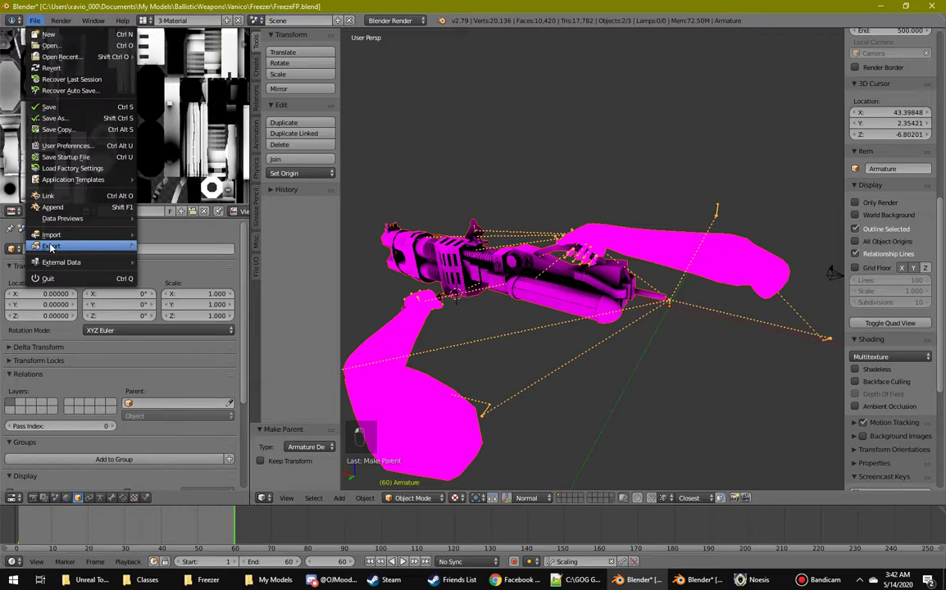
mouse_move(74, 246)
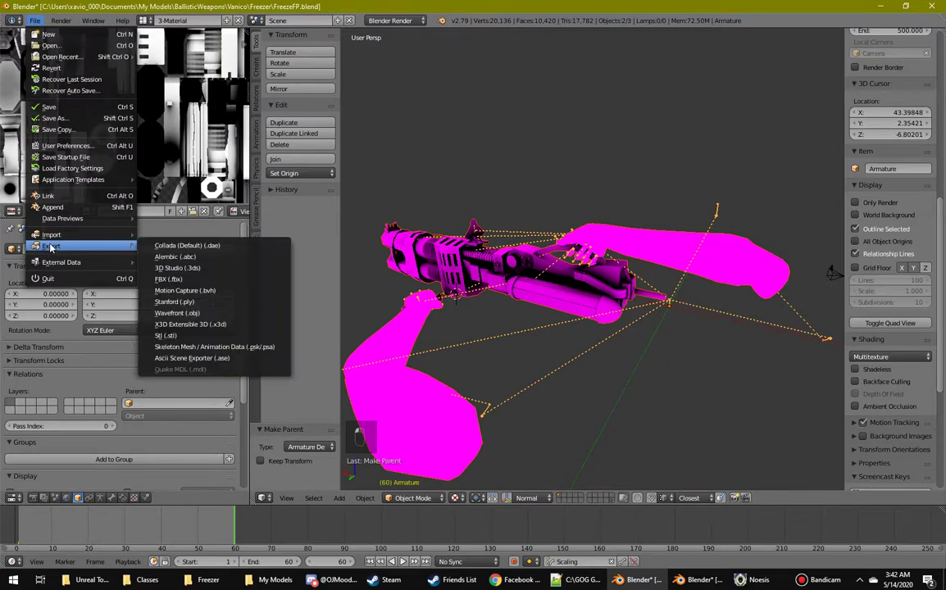
left_click(215, 346)
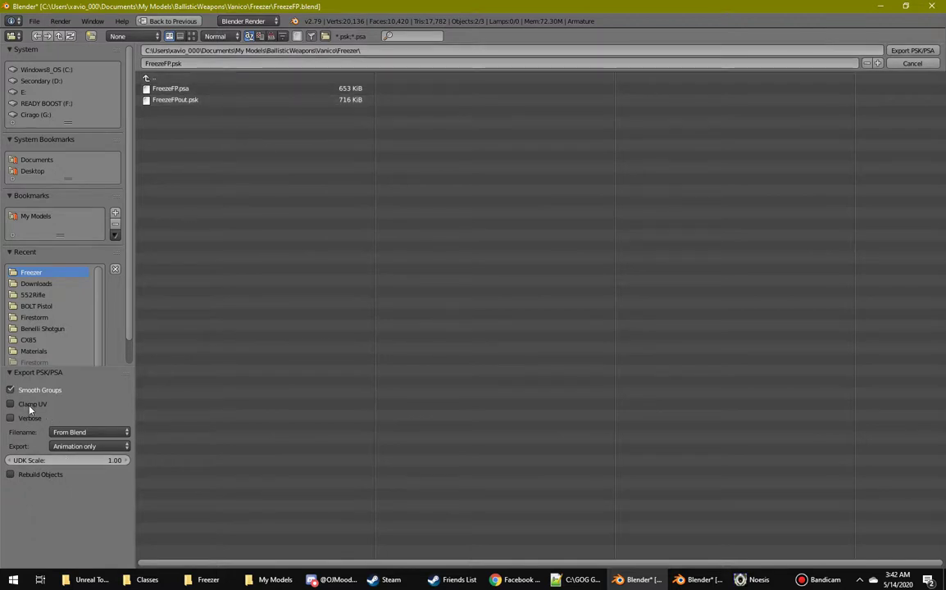
left_click(72, 431)
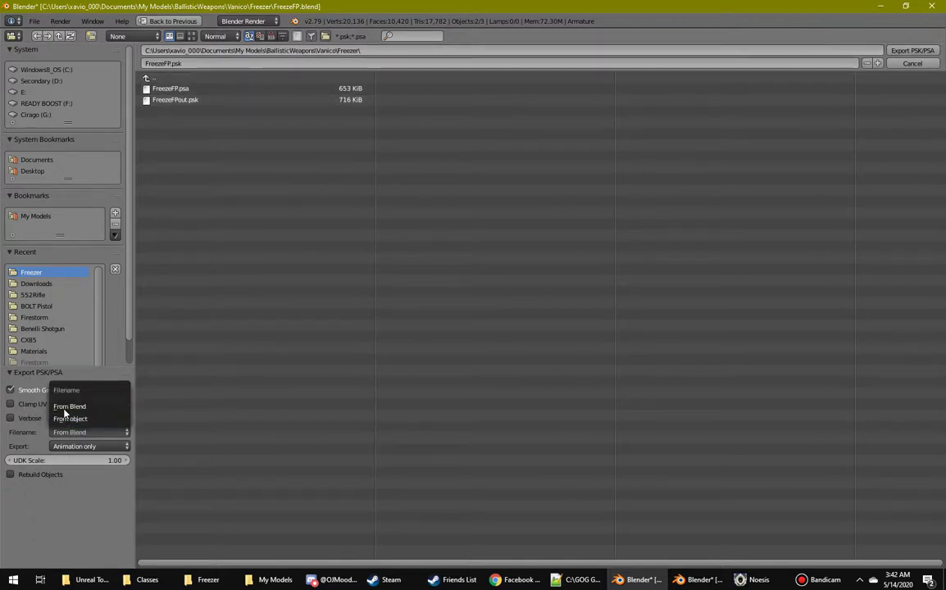
left_click(67, 406)
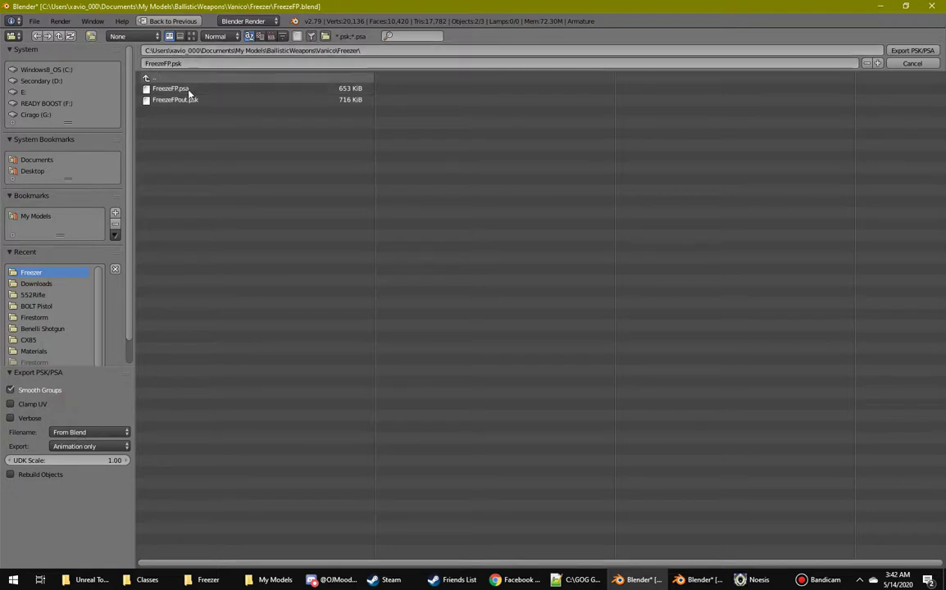
left_click(70, 448)
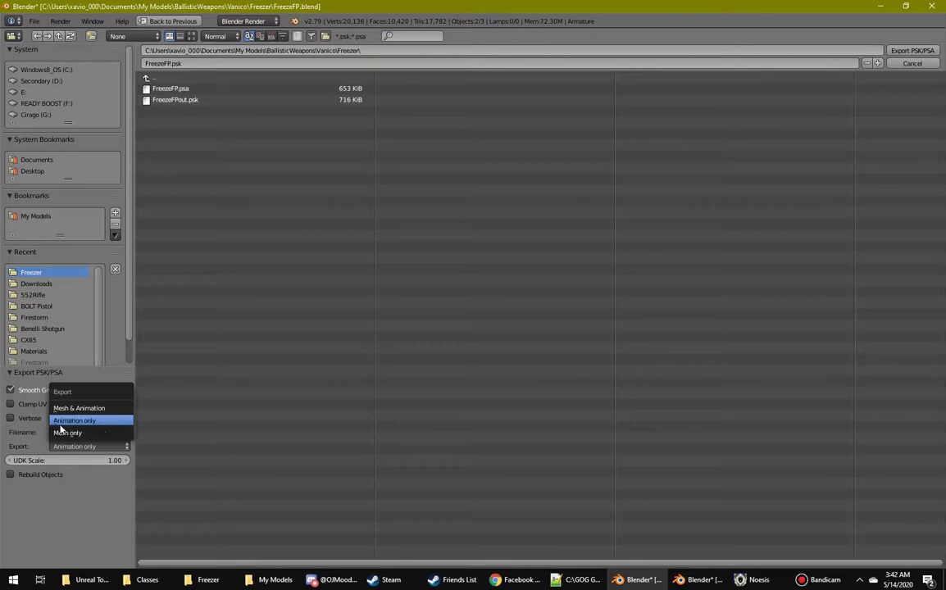
left_click(61, 422)
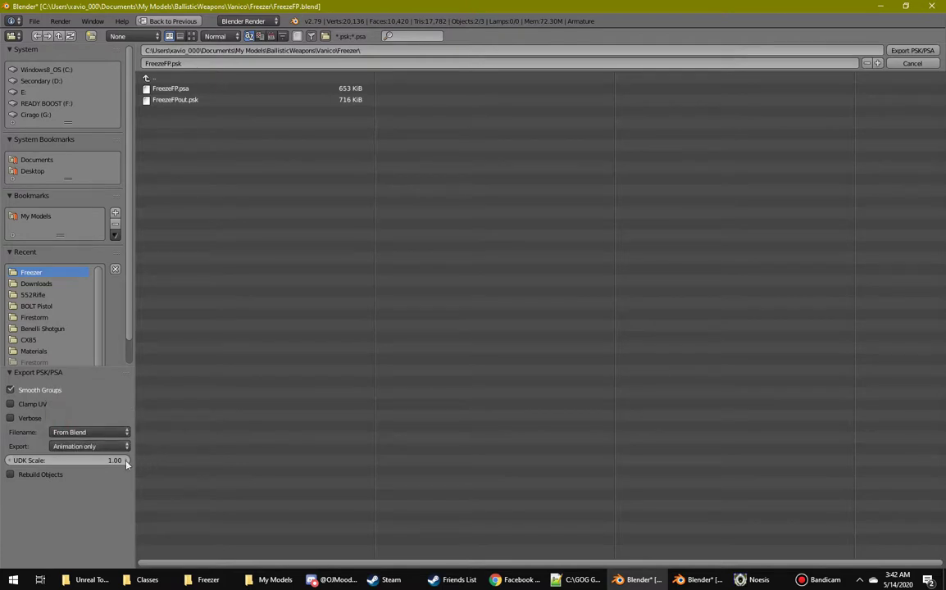
left_click(912, 63)
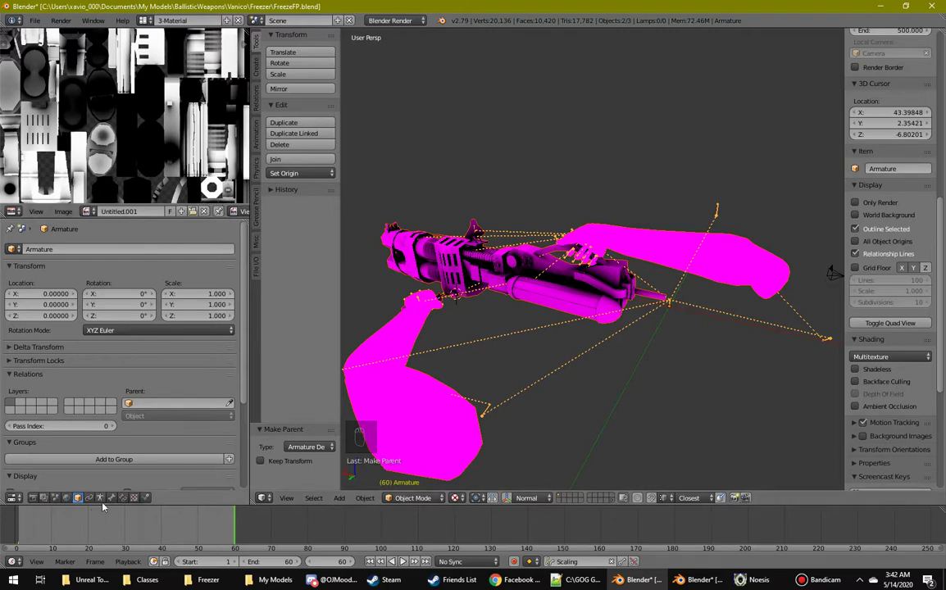
Step: Select only the weapon and arms mesh and review its Armature and EdgeSplit modifiers
right_click(381, 399)
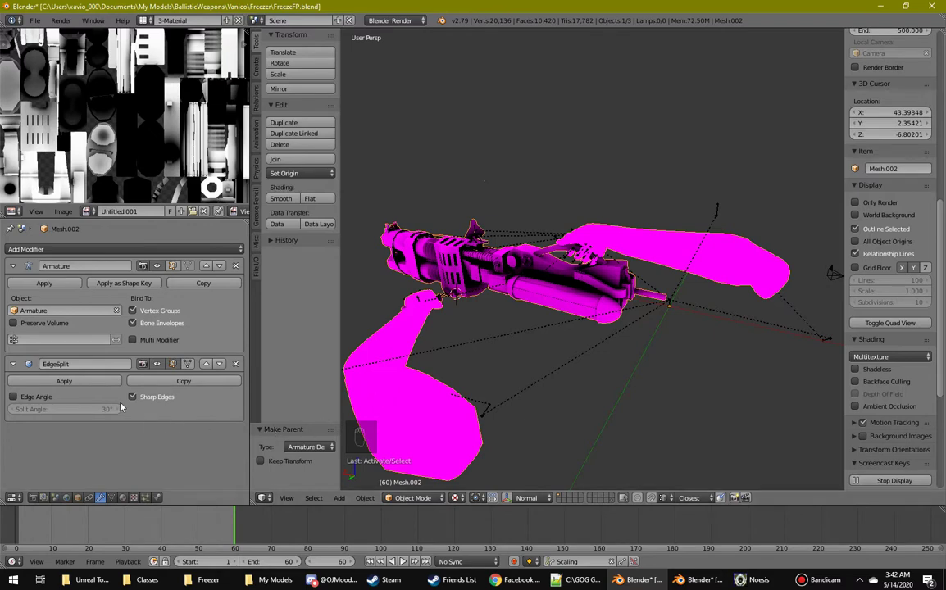
middle_click_drag(500, 290, 579, 232)
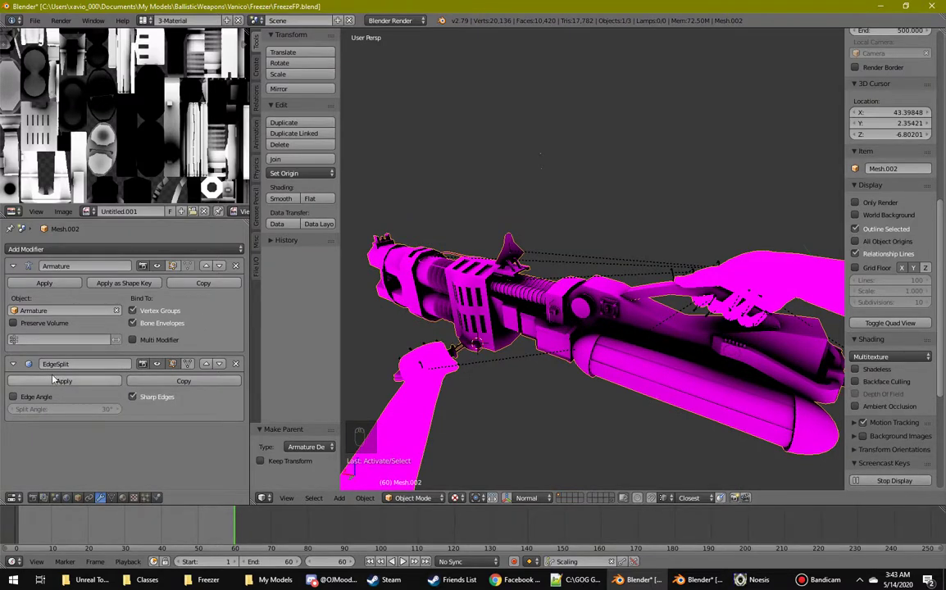
left_click(49, 248)
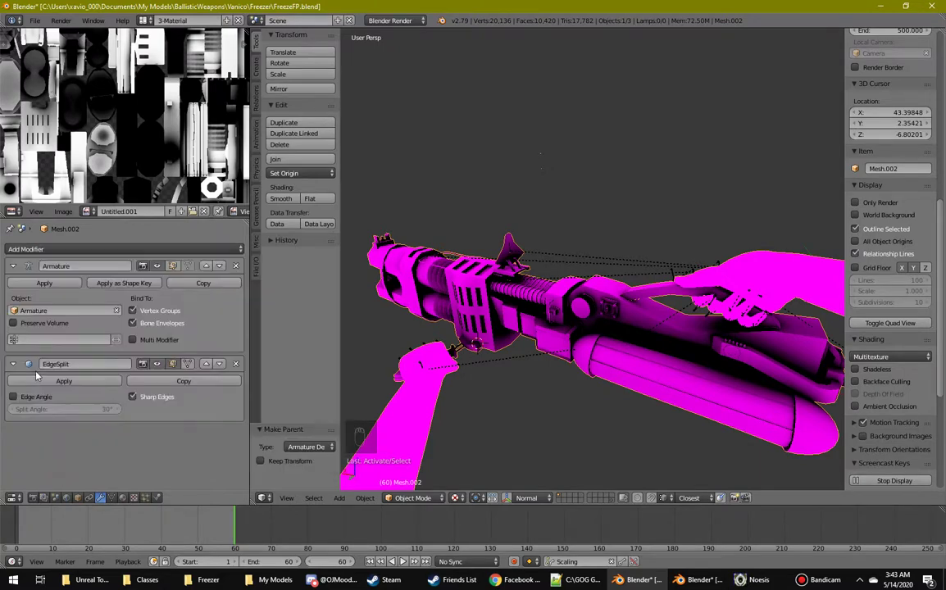
middle_click_drag(369, 344, 541, 344)
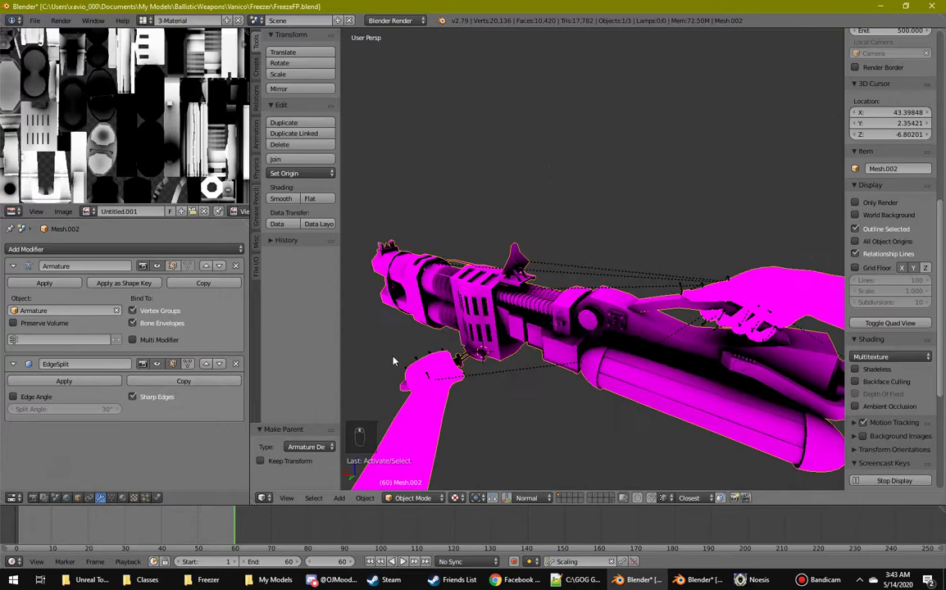
Step: Enter Edit Mode on the mesh, deselect everything and examine the hard edges on the weapon body
key("Tab")
scroll(589, 314, "up", 6)
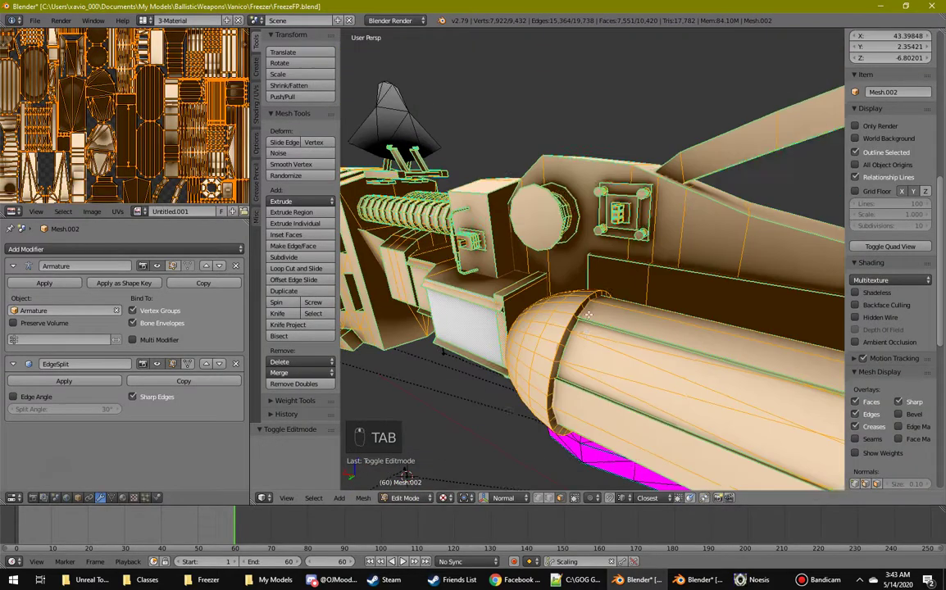
key("a")
key("a")
middle_click_drag(588, 315, 575, 204)
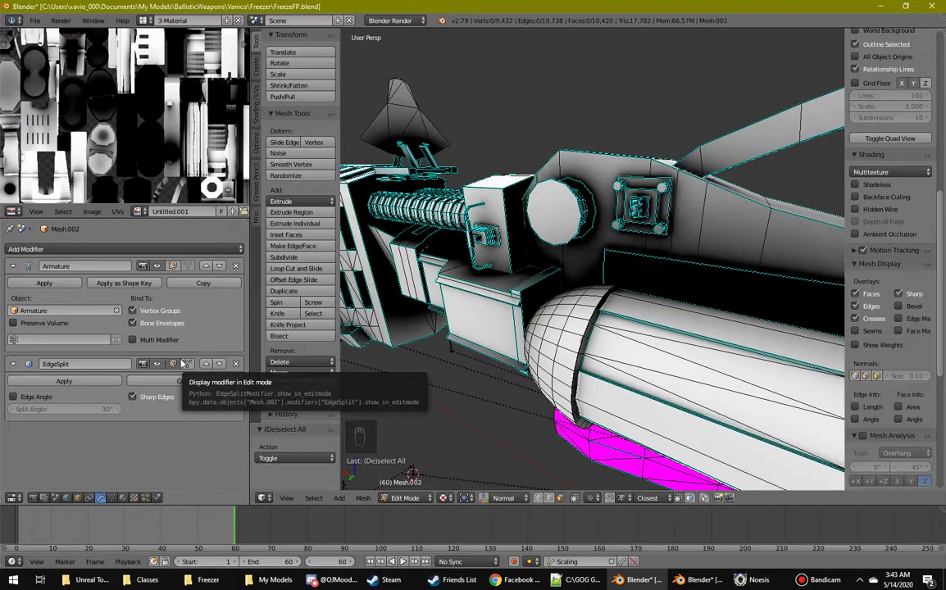
middle_click_drag(487, 366, 473, 370)
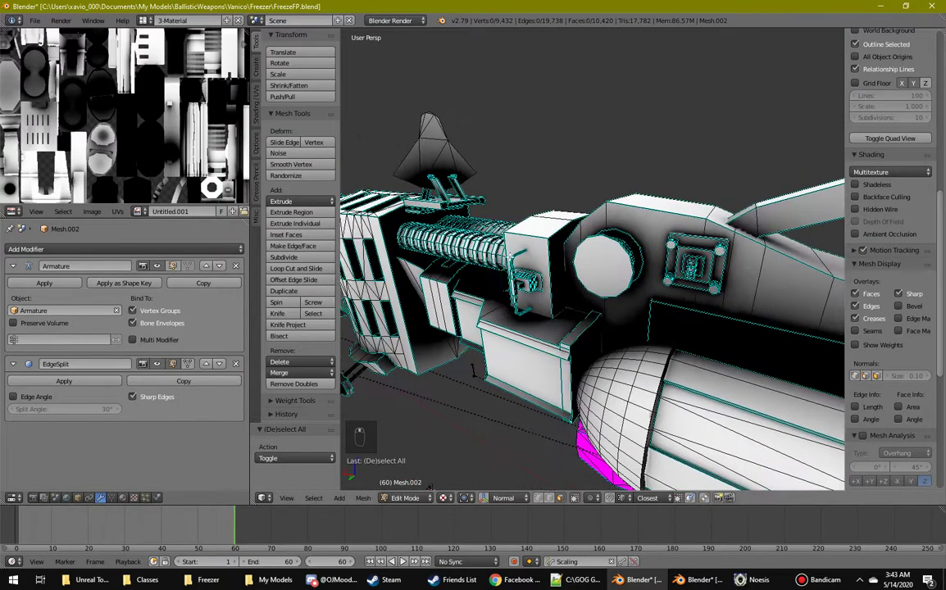
right_click(533, 220)
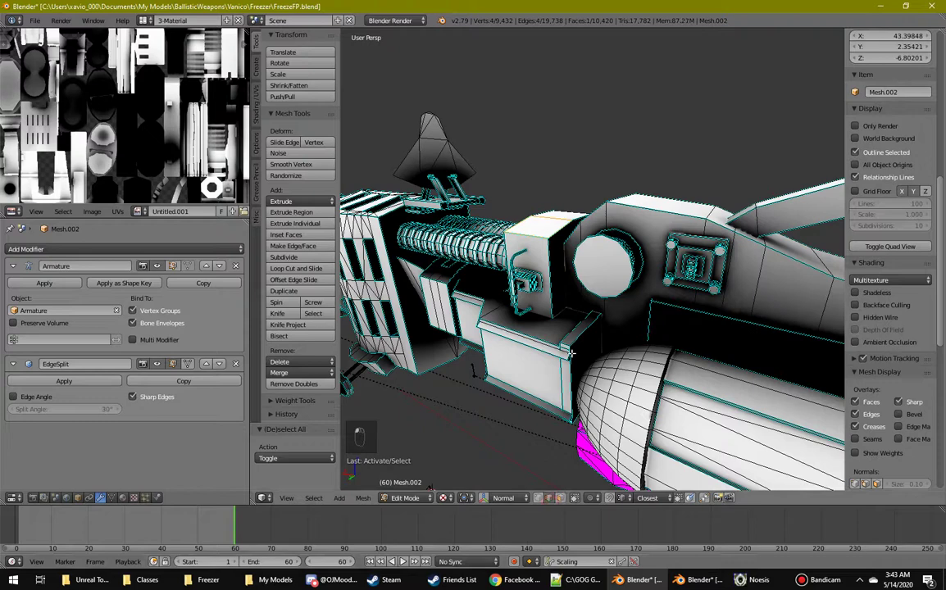
right_click(529, 352)
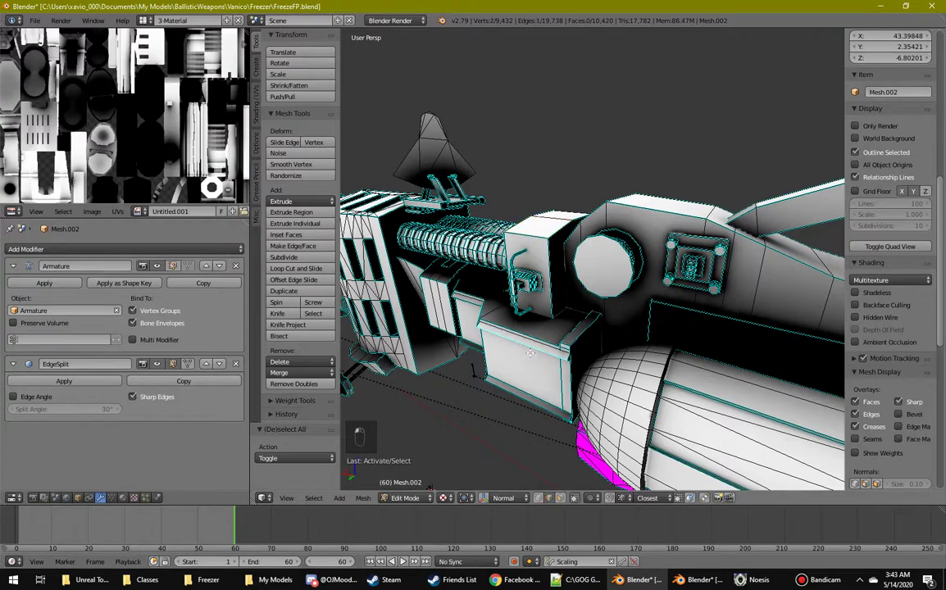
Step: Select all sharp edges of the mesh with a sharpness of 30°
left_click(316, 498)
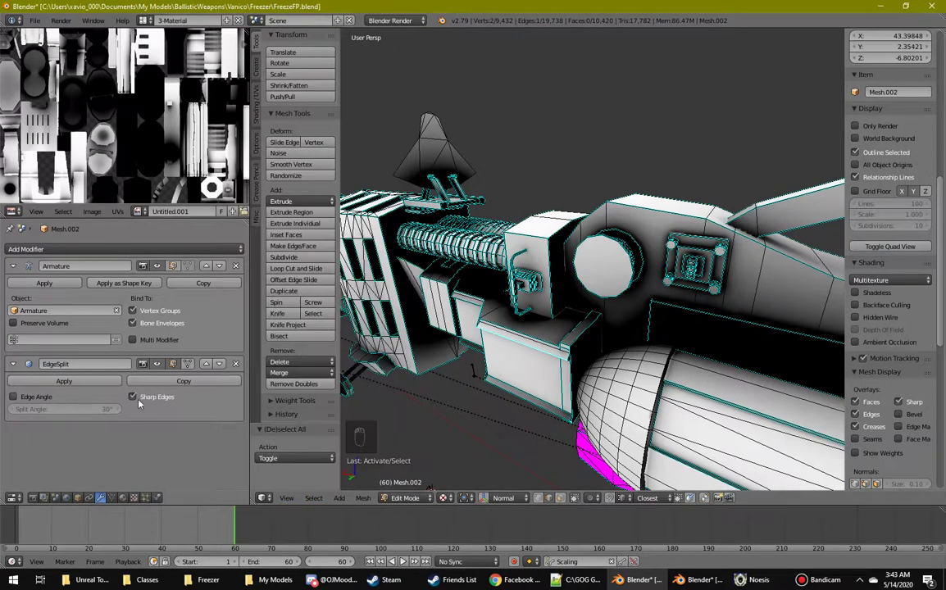
left_click(34, 397)
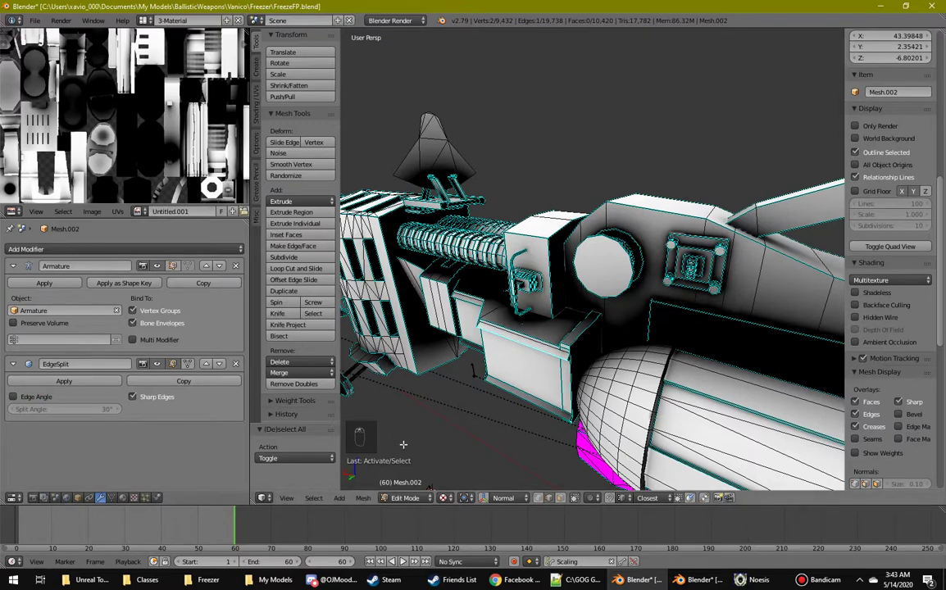
left_click(339, 497)
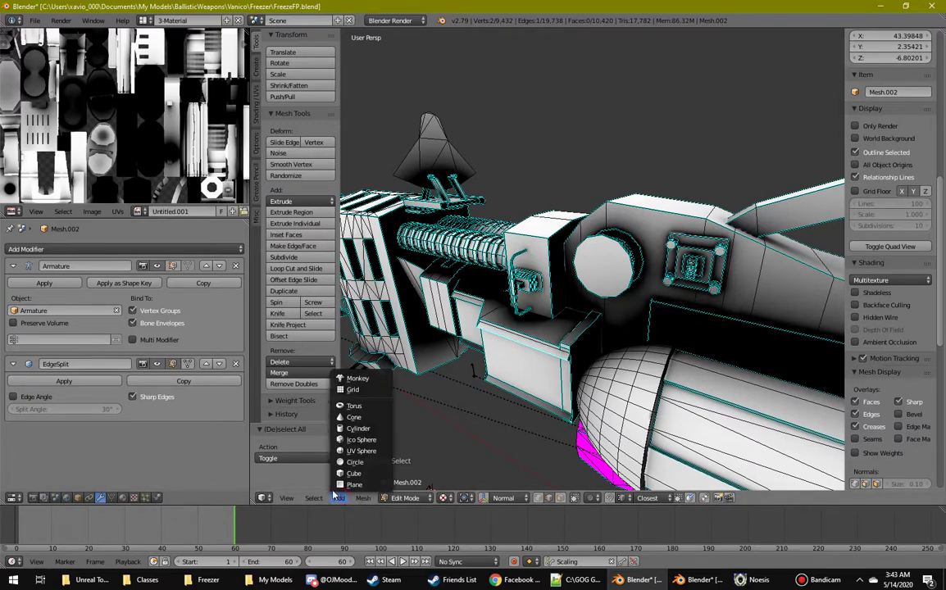
left_click(312, 497)
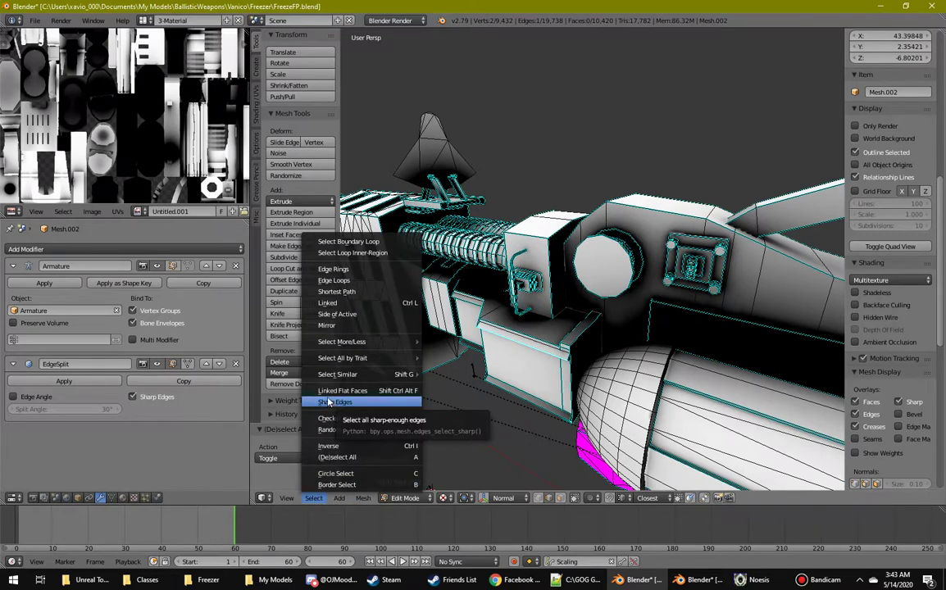
left_click(313, 498)
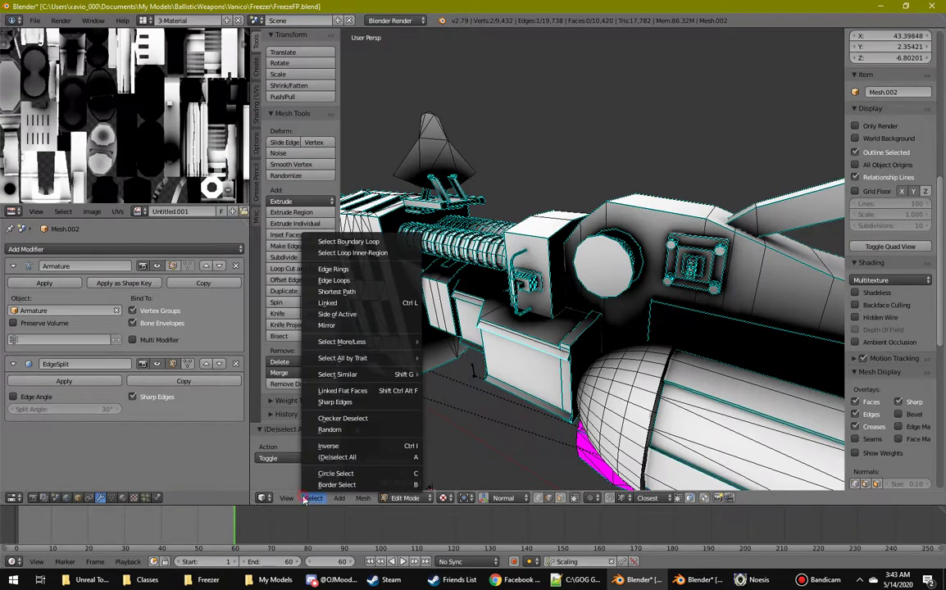
left_click(327, 402)
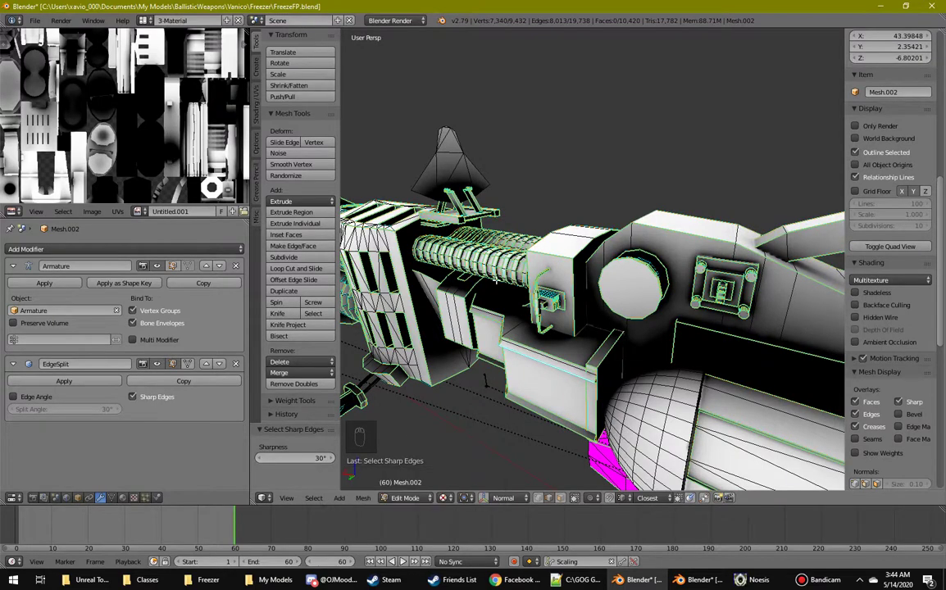
Step: Mark the selected edges as sharp
middle_click_drag(531, 364, 483, 290)
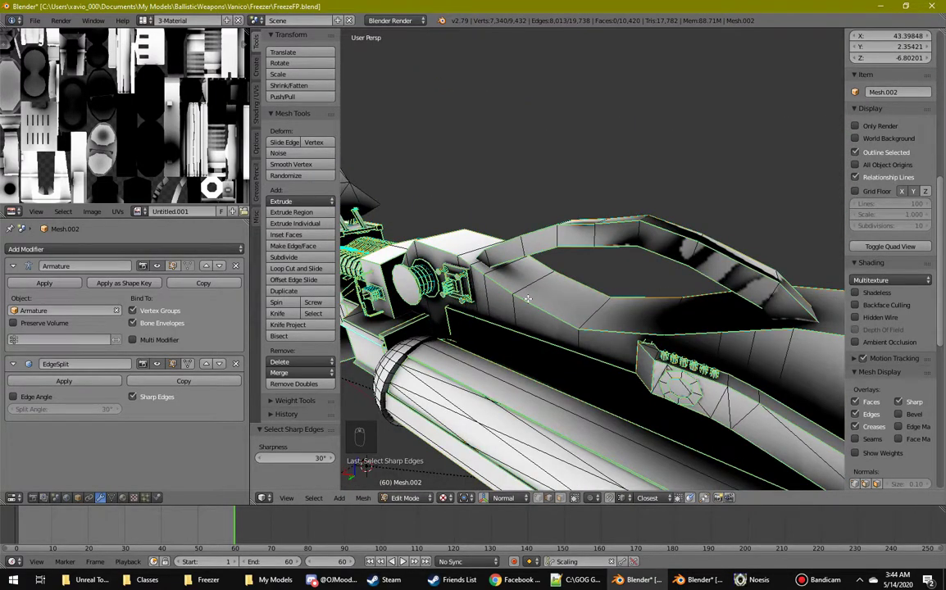
key("ctrl+e")
left_click(508, 299)
Step: Return to Object Mode and apply the EdgeSplit modifier to the mesh
key("Tab")
middle_click_drag(512, 286, 476, 306)
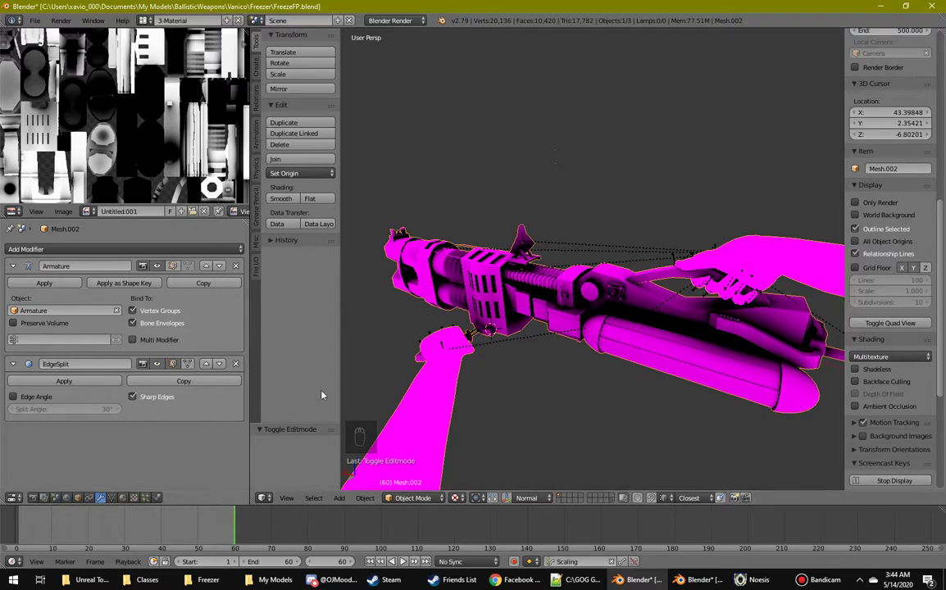
left_click(95, 382)
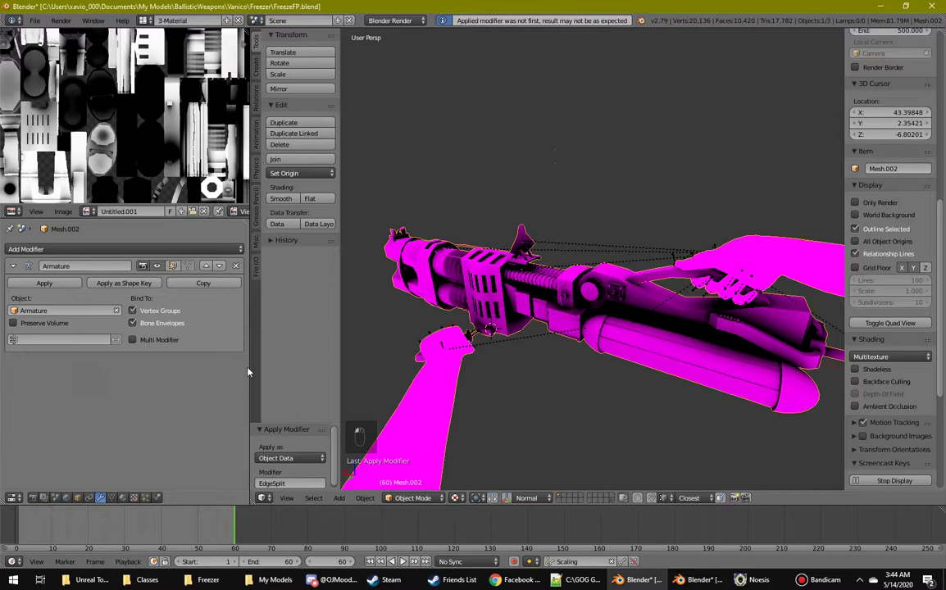
left_click(33, 19)
mouse_move(51, 246)
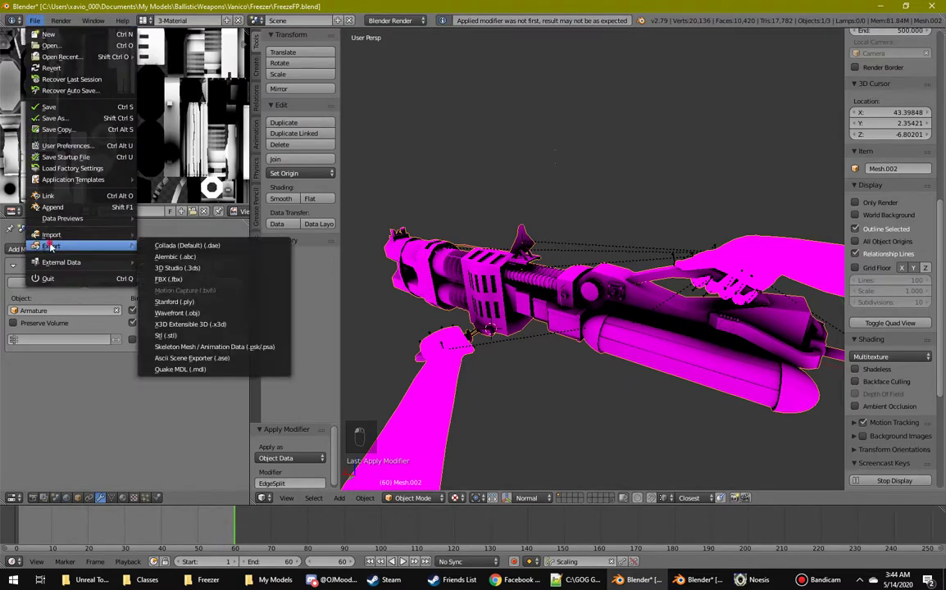
left_click(187, 248)
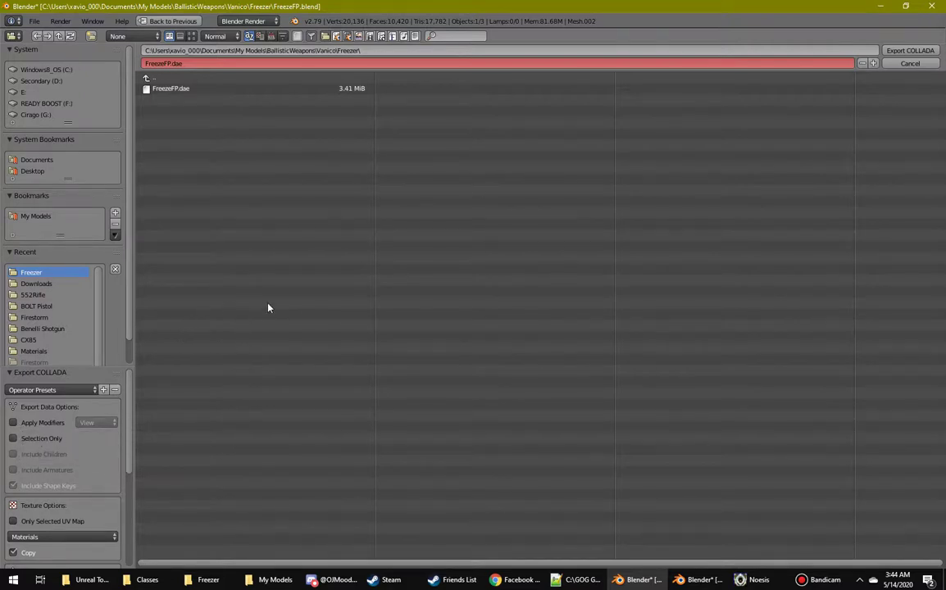
key("Return")
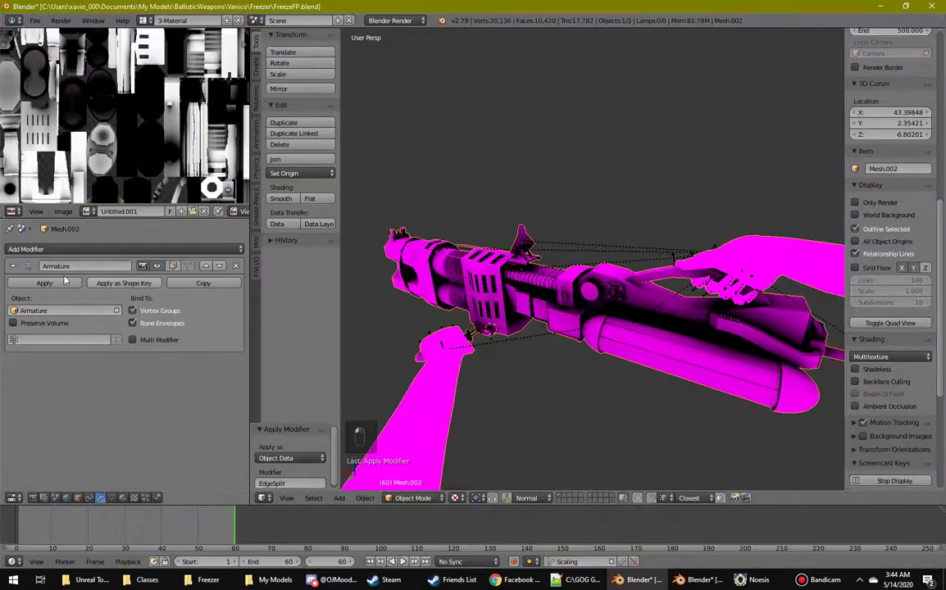
Step: Review the Collada export options and export the model as FreezeFP.dae into the Freezer folder, overwriting the existing file
left_click(35, 19)
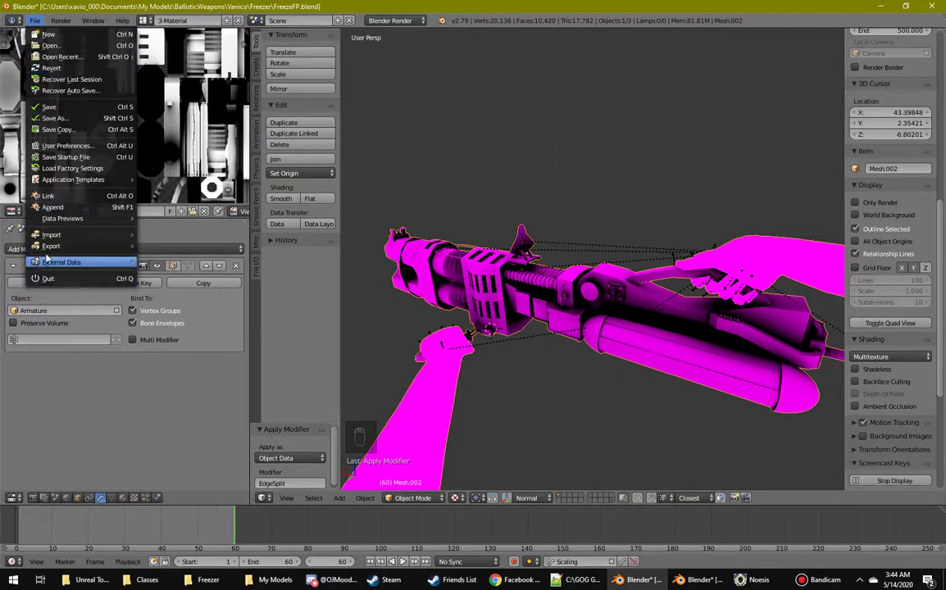
mouse_move(46, 251)
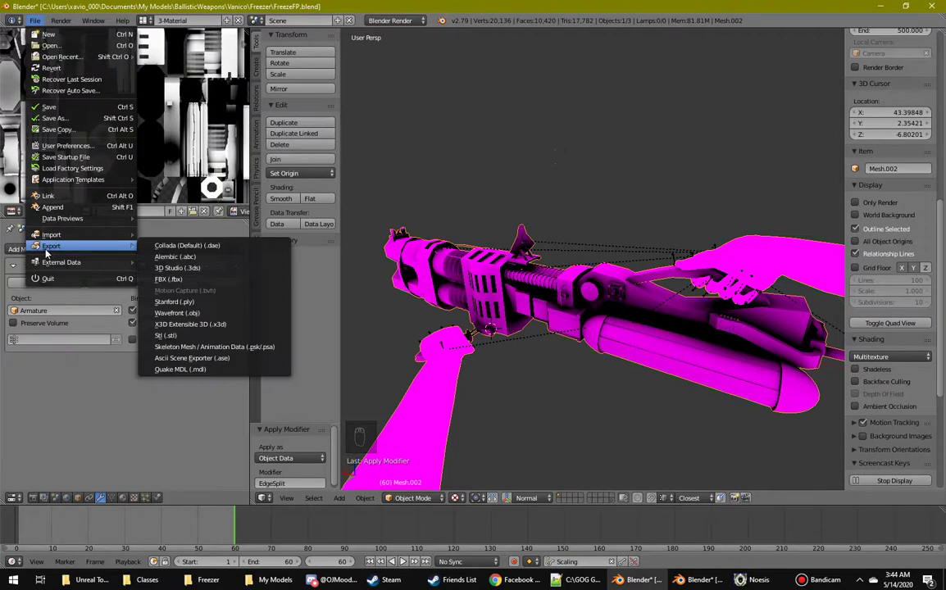
left_click(184, 246)
scroll(29, 458, "down", 5)
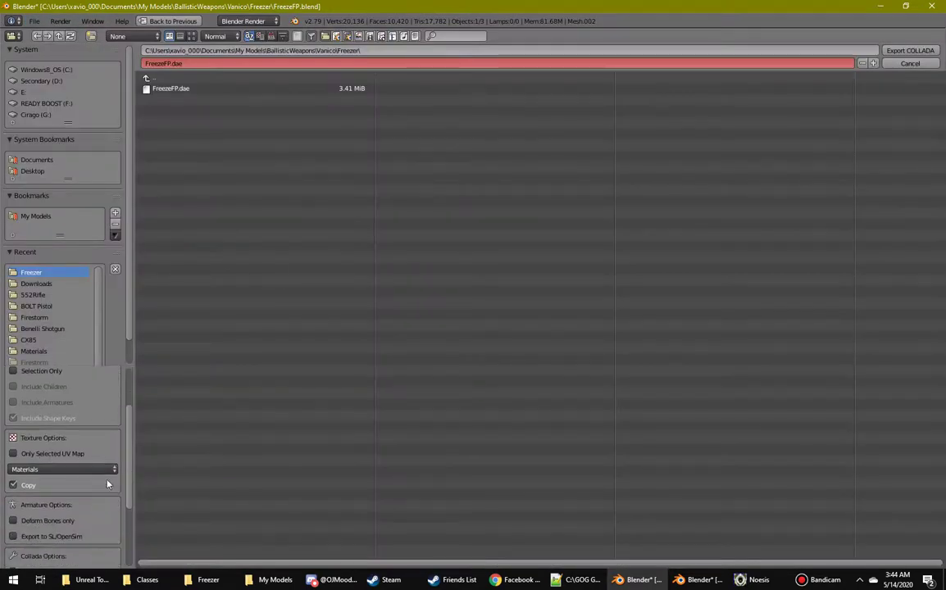
scroll(62, 516, "down", 1)
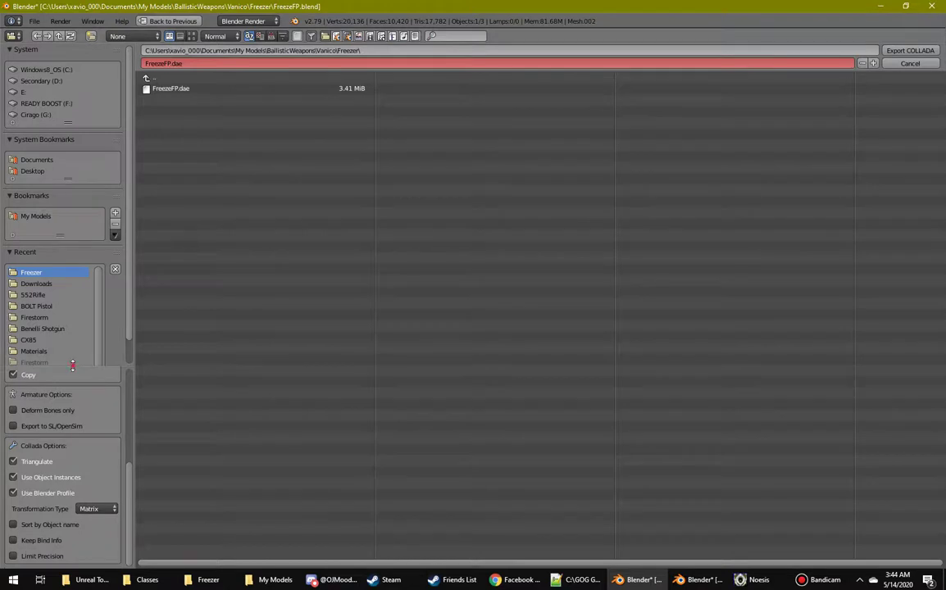
left_click_drag(74, 368, 90, 158)
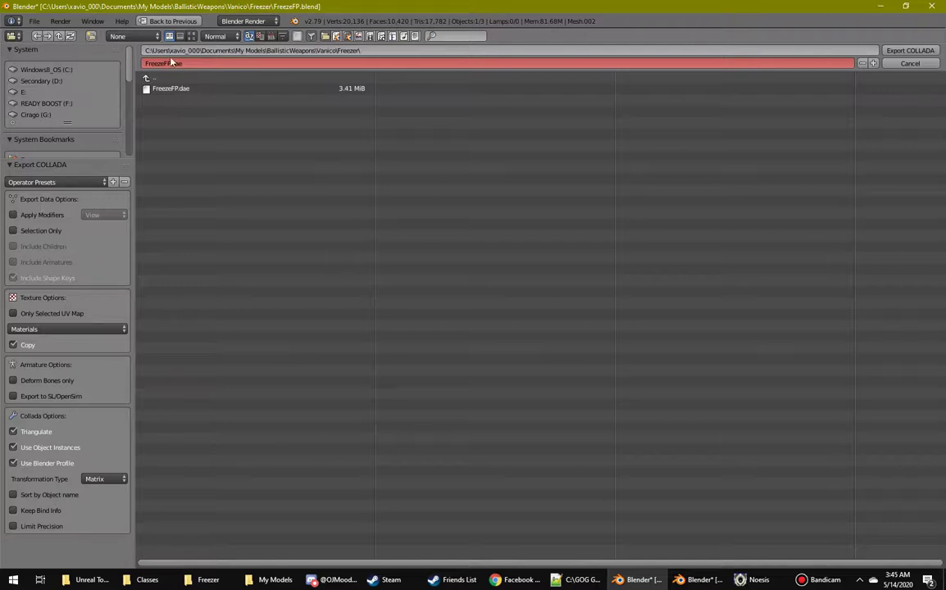
left_click(919, 52)
Step: Switch to Noesis, dismiss the previous export dialog and start a new export of FreezeFP.dae
left_click(754, 579)
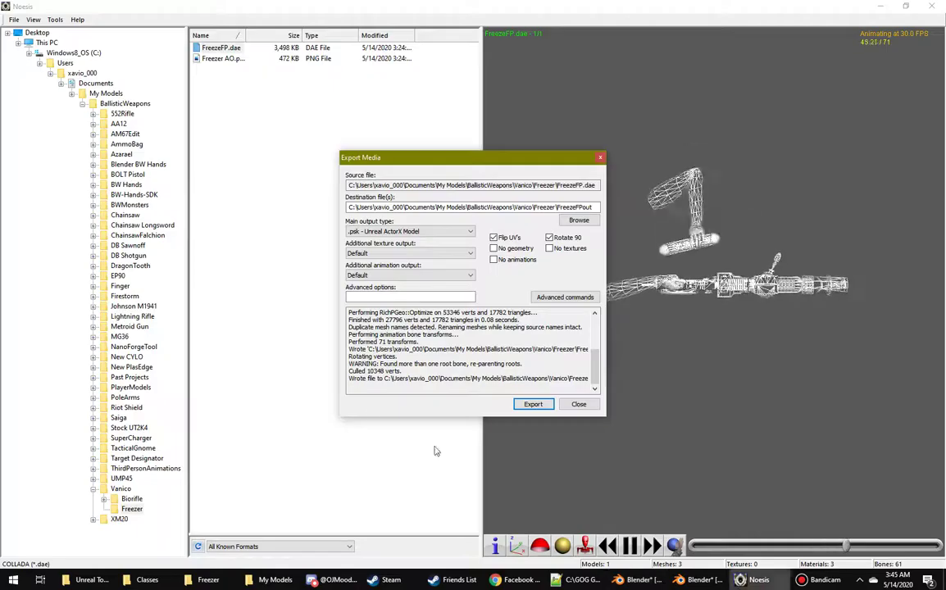
left_click(576, 401)
left_click(220, 49)
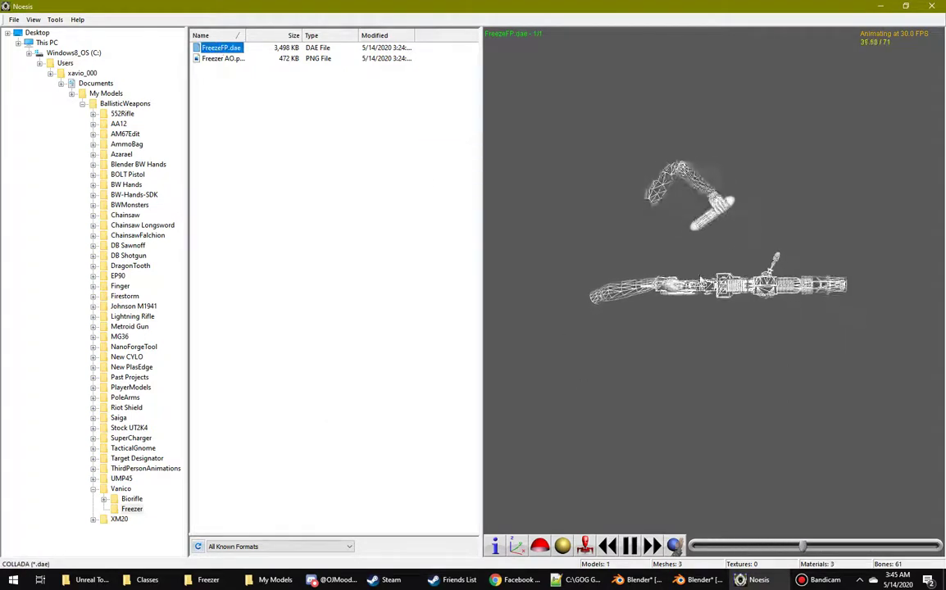
right_click(222, 54)
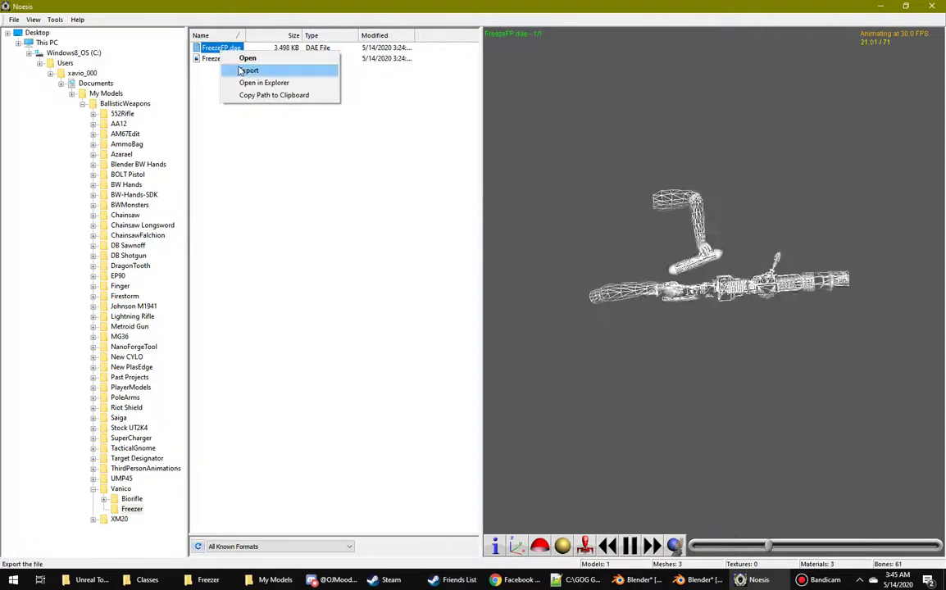
left_click(250, 68)
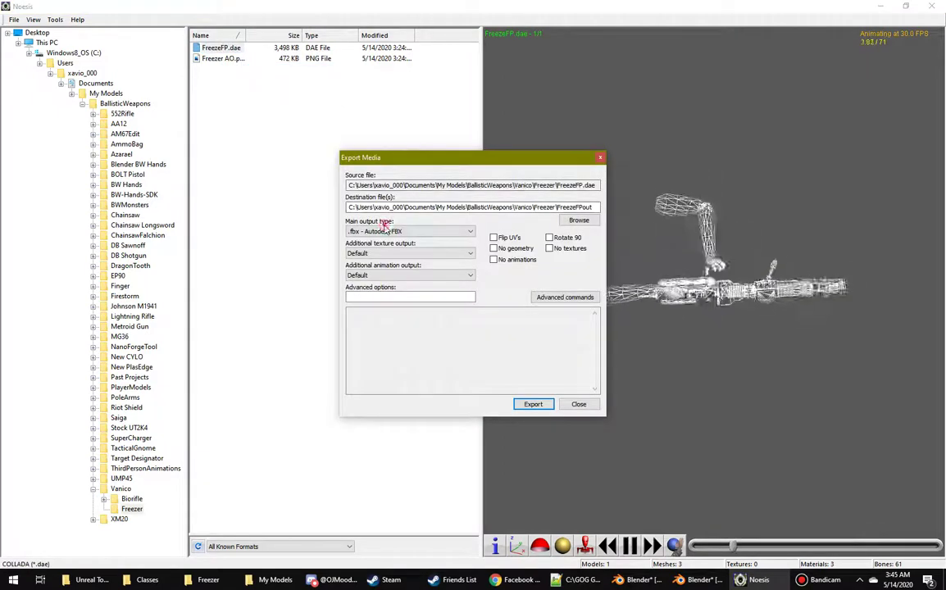
Step: Export FreezeFPout as .psk - Unreal ActorX Model with Flip UV's and Rotate 90 enabled, and close the export dialog
left_click(385, 231)
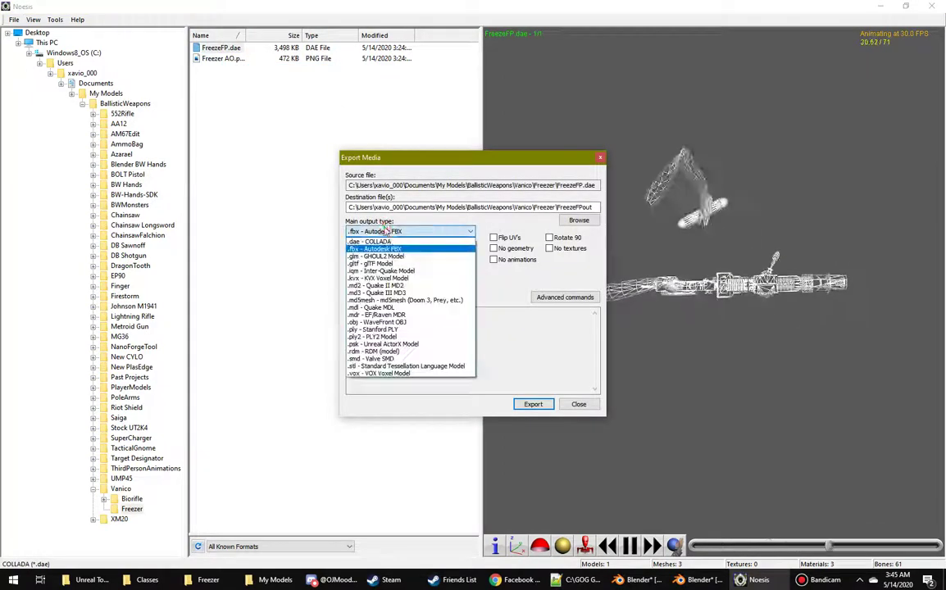
left_click(373, 344)
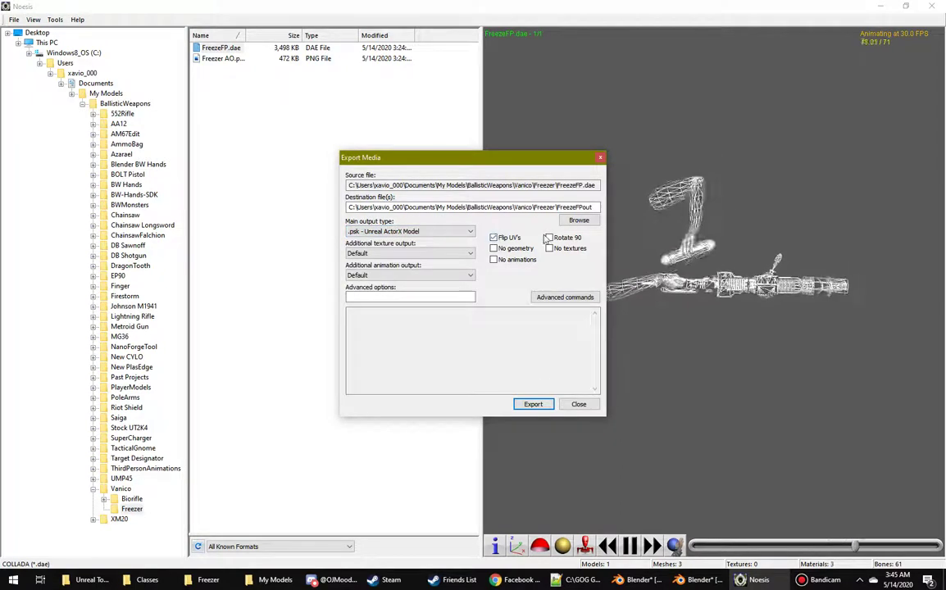
left_click(540, 406)
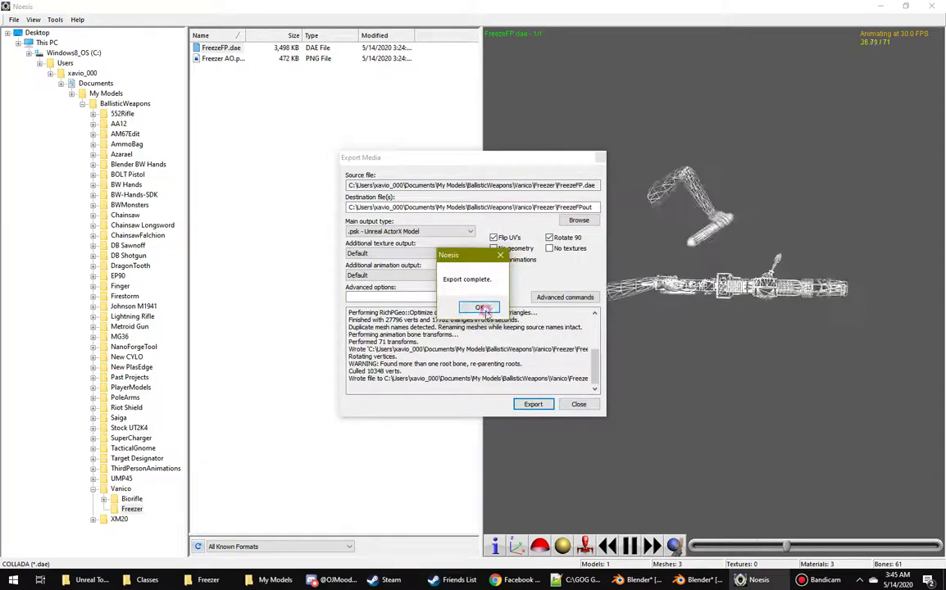
left_click(481, 308)
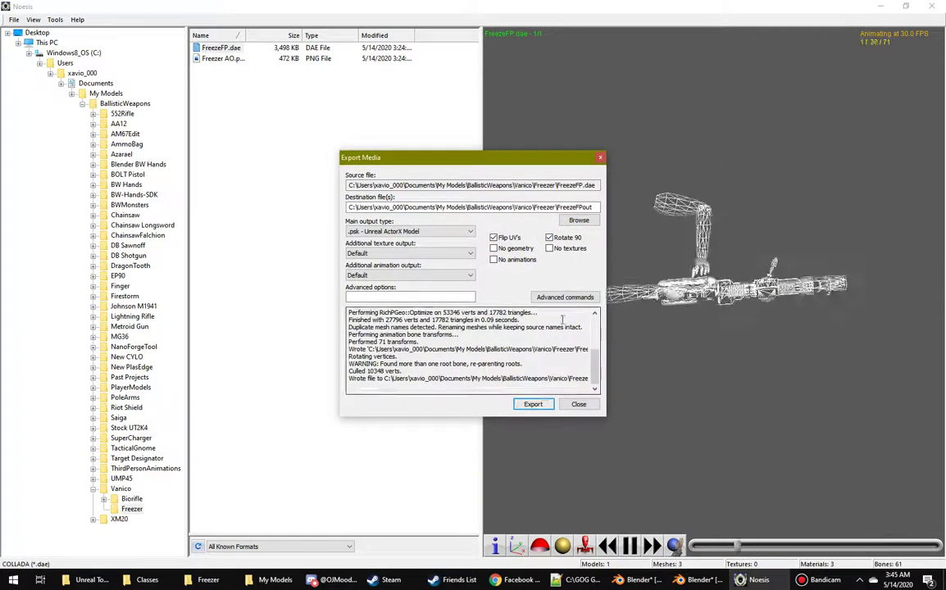
left_click(579, 404)
Step: Switch to the Freezer folder in File Explorer and check the FreezeFPout.psk and FreezeFP.psa files
left_click(208, 579)
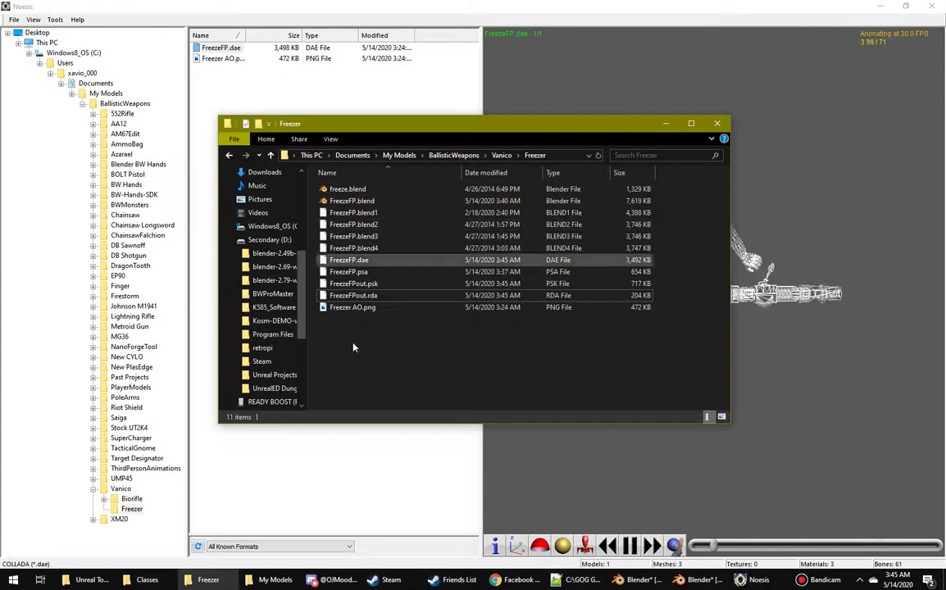
left_click(353, 284)
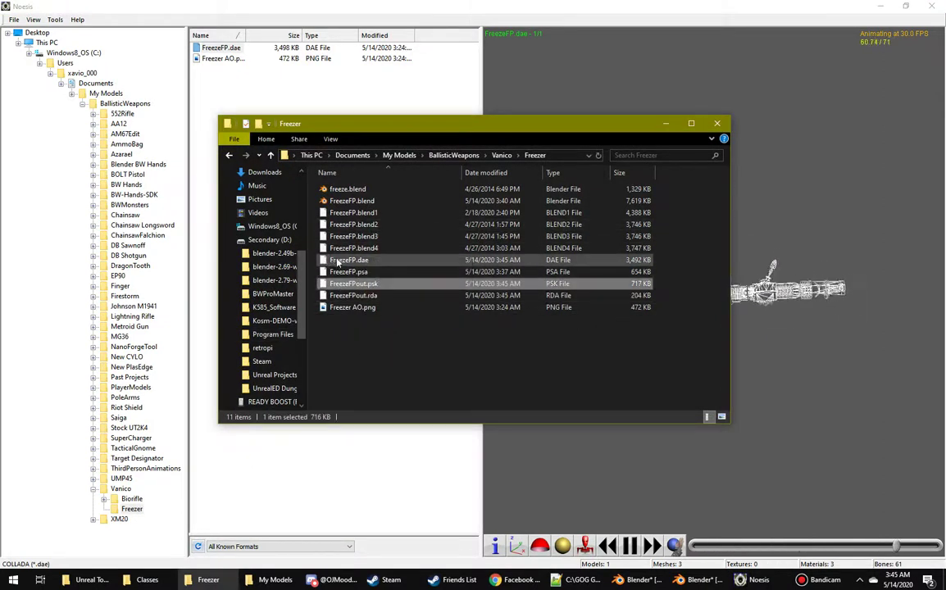
left_click(368, 271)
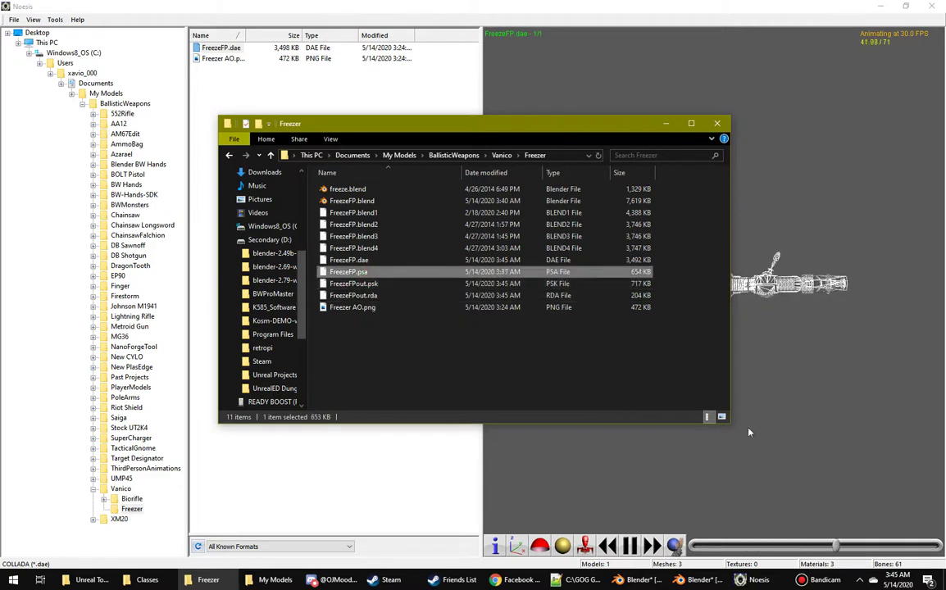
left_click(815, 580)
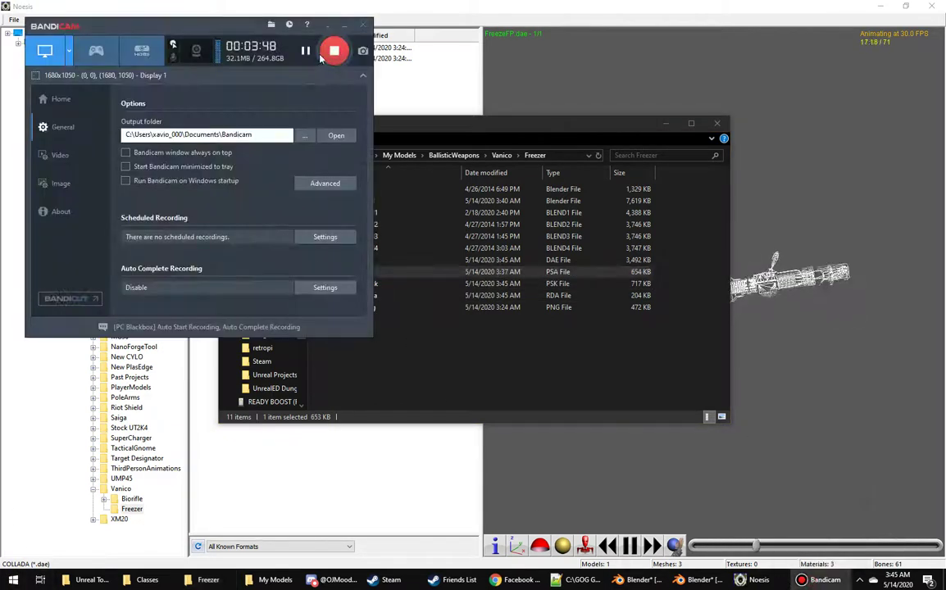